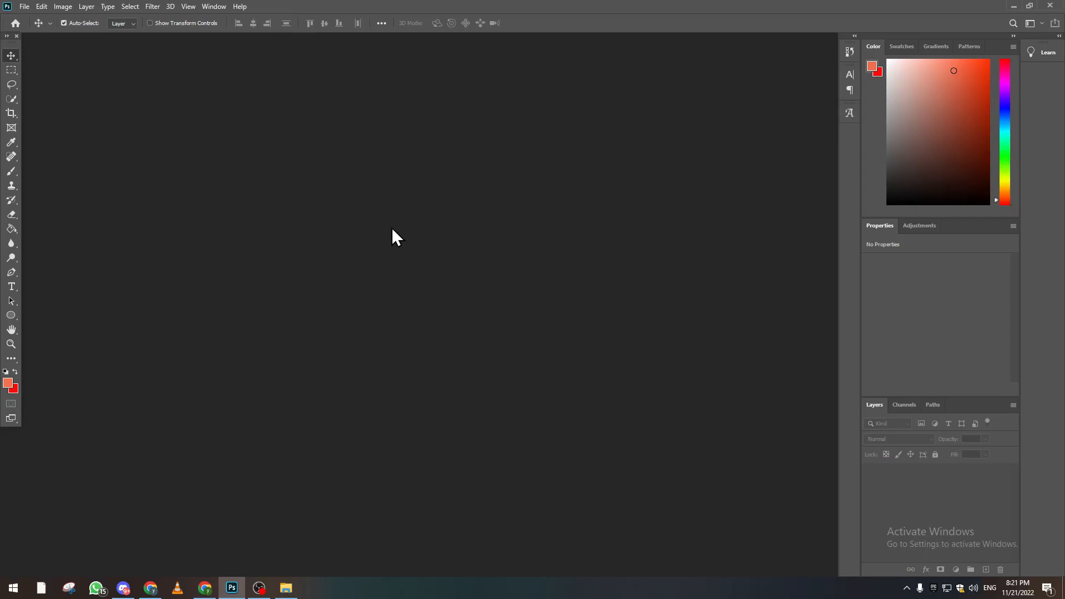
Create a new 1920 x 1080 px RGB document at 300 ppi with a white background.
click(24, 7)
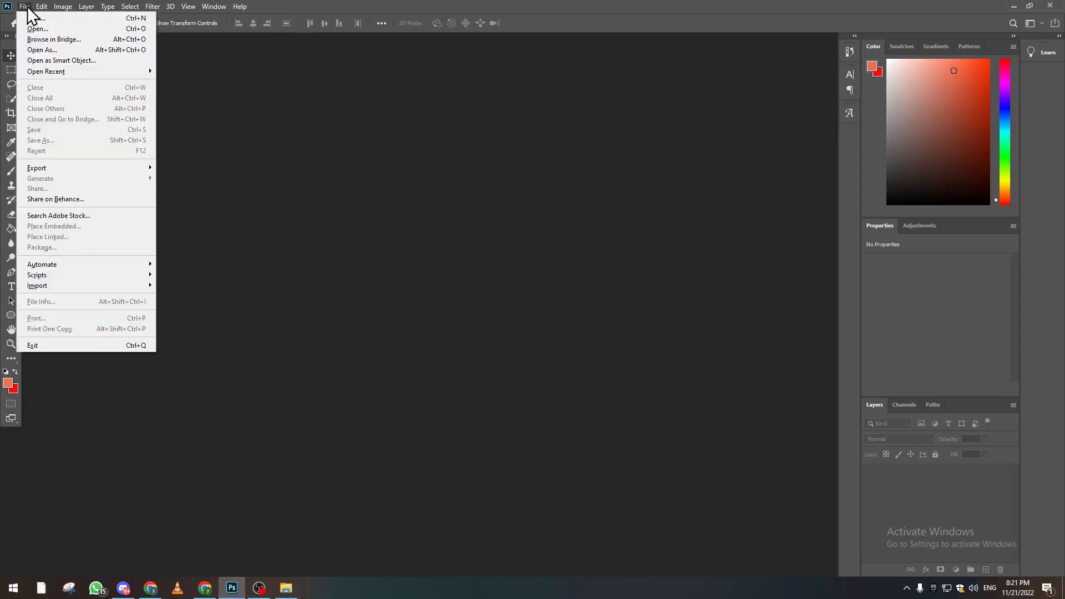
click(34, 18)
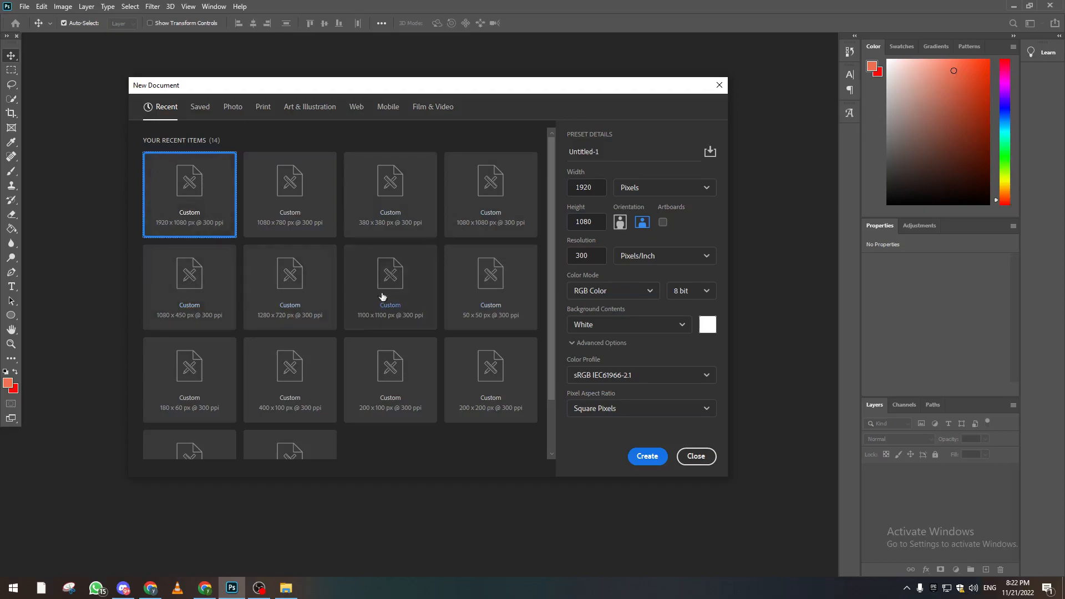
click(267, 213)
double_click(586, 221)
double_click(598, 192)
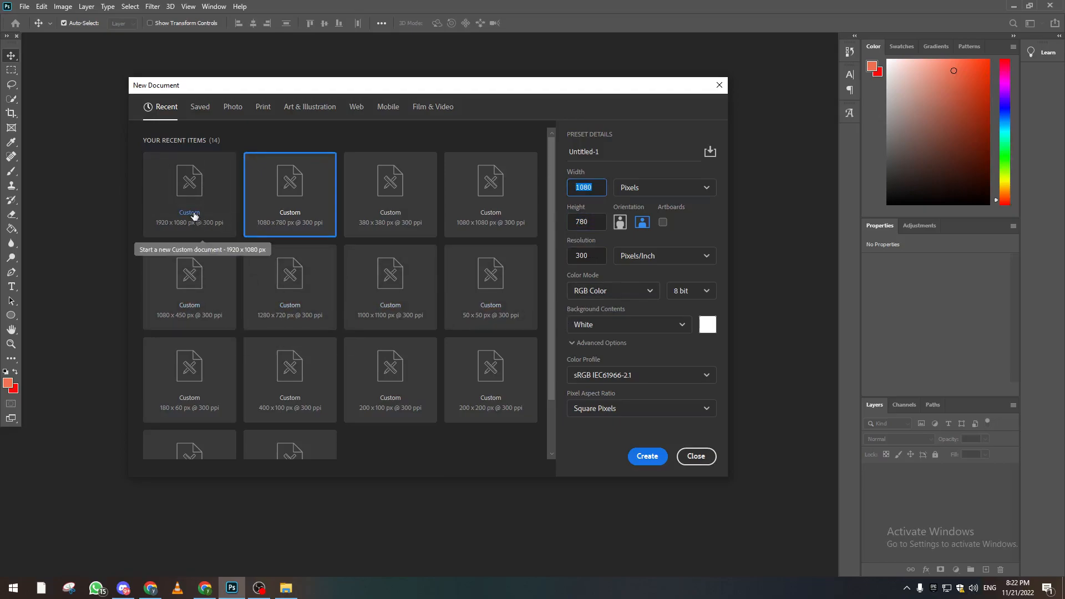
click(194, 183)
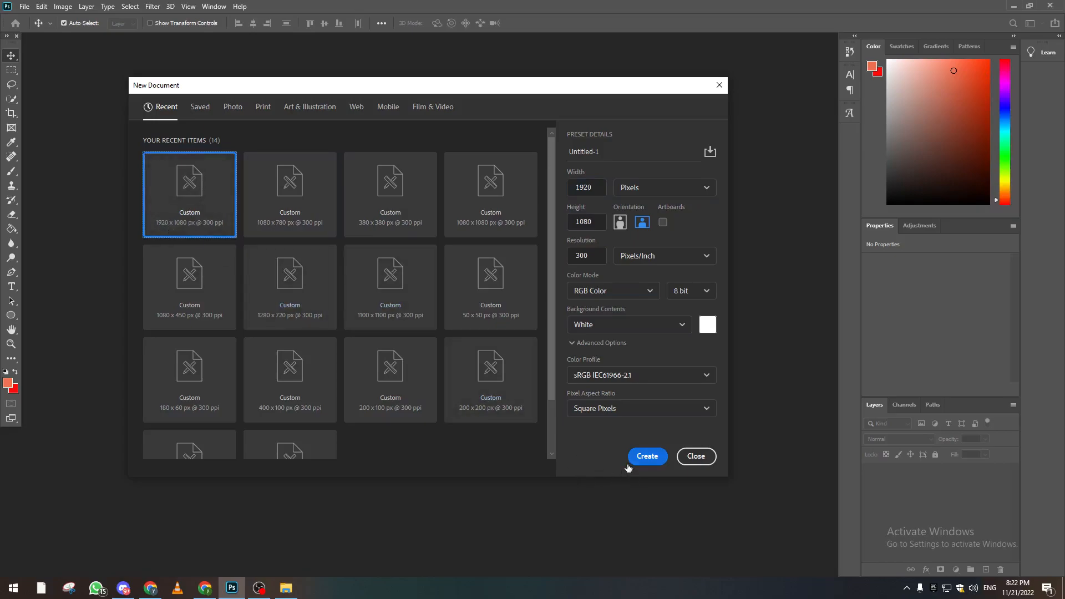
click(644, 457)
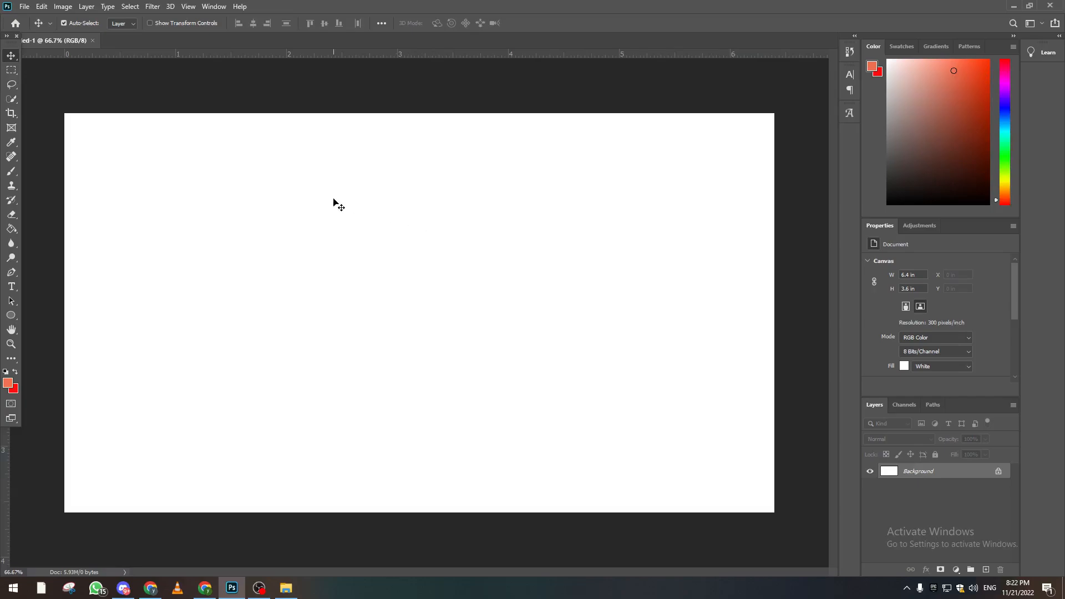
Open the Yasuo_10 image from Downloads and convert its locked background into the regular layer Layer 0.
click(24, 6)
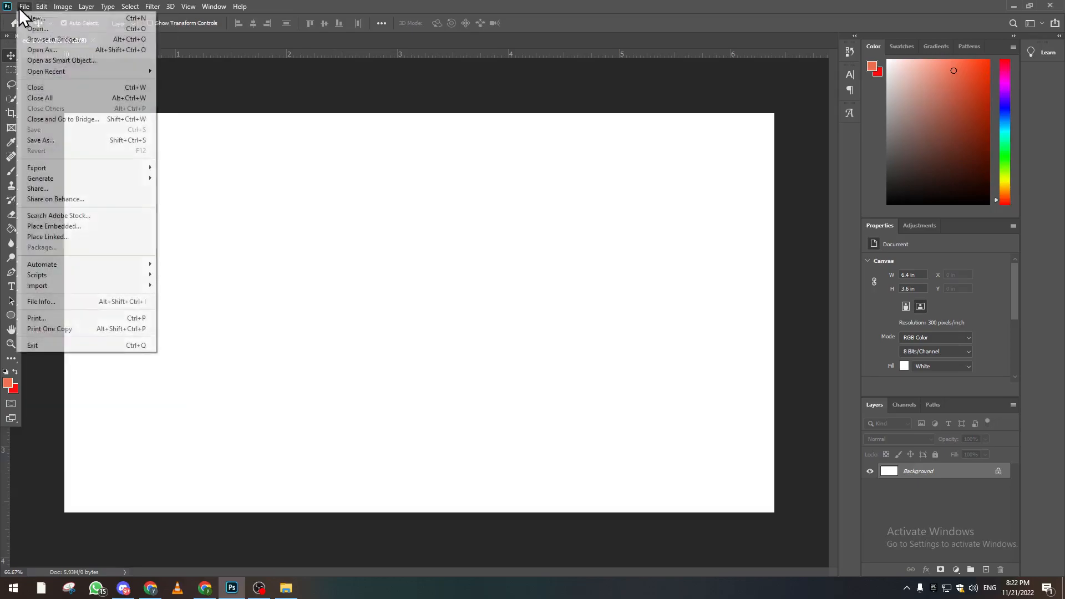
click(26, 28)
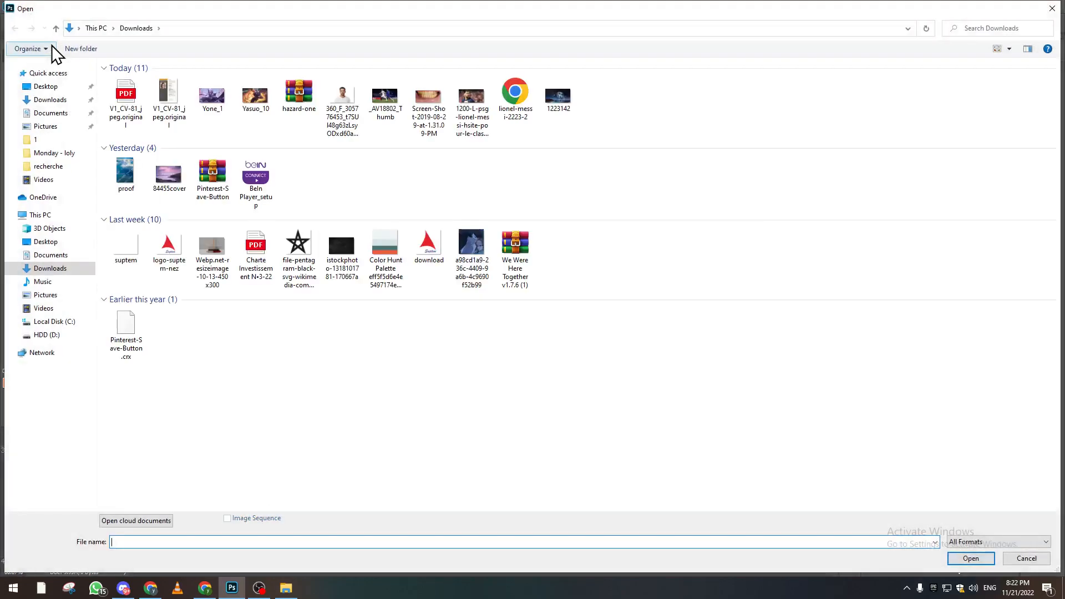
double_click(251, 96)
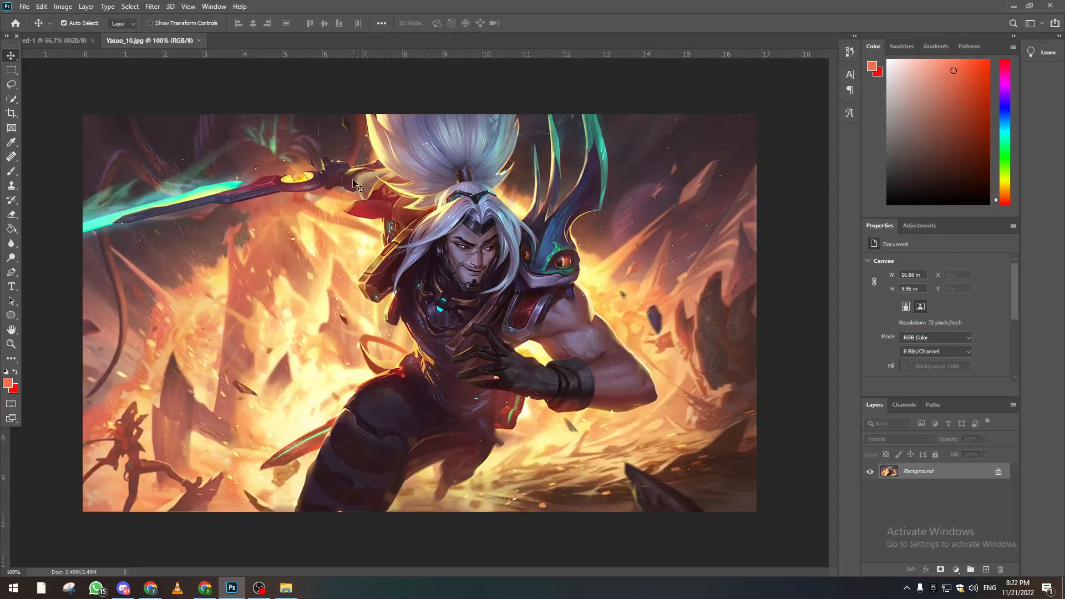
double_click(976, 478)
key(Return)
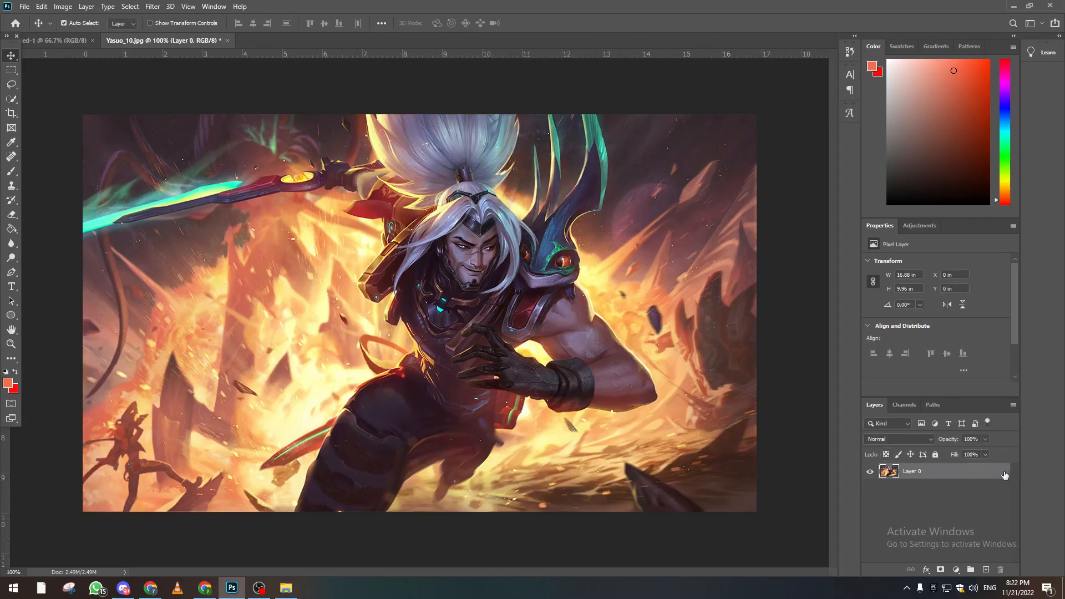
Bring the Yasuo image into the blank 1920 x 1080 document and center it horizontally in the canvas's upper part.
drag(414, 267, 387, 287)
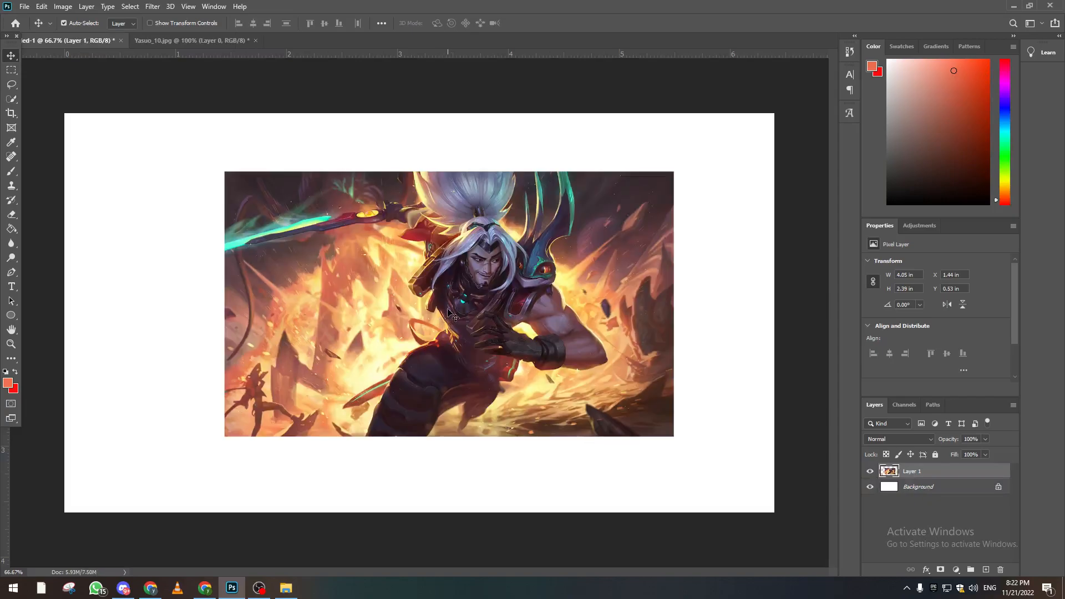
drag(503, 244, 474, 245)
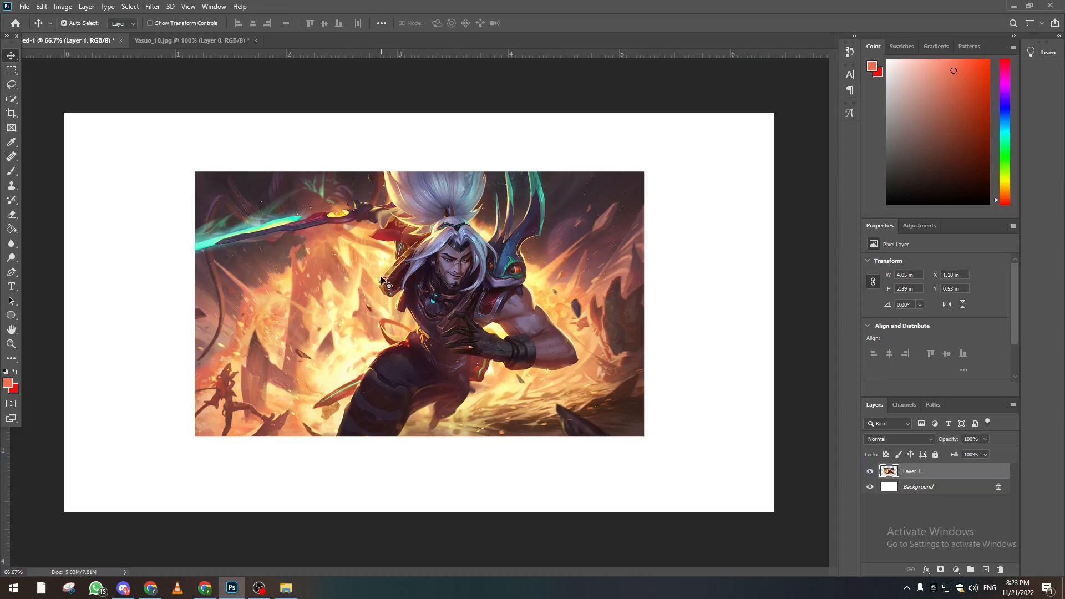
mouse_move(384, 271)
mouse_down()
mouse_move(389, 250)
mouse_move(377, 269)
mouse_up()
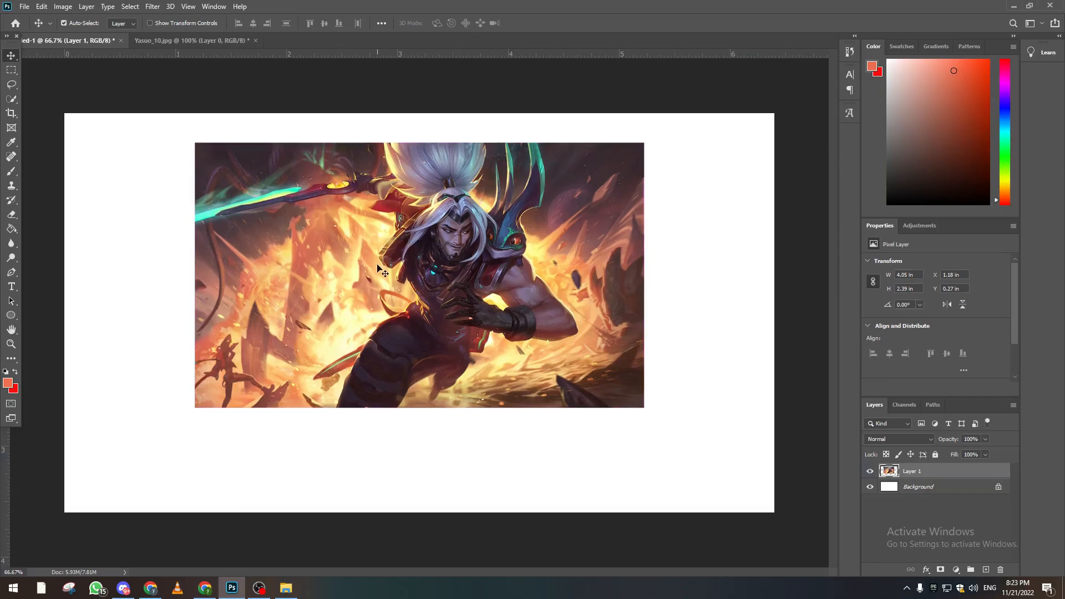
Duplicate the image layer and rotate the copy 180 degrees.
key(ctrl+j)
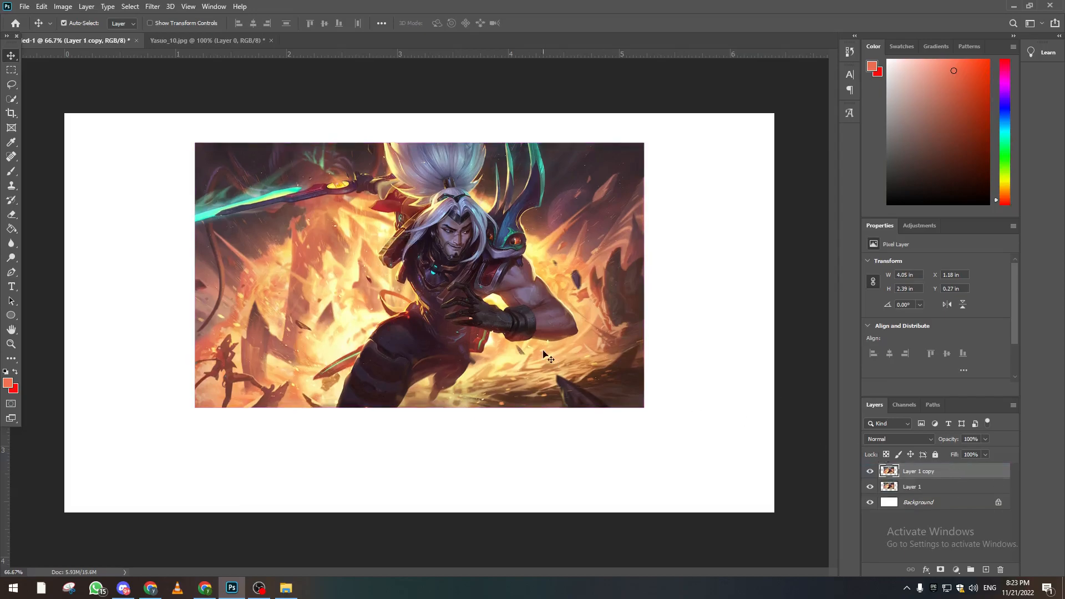
key(ctrl+t)
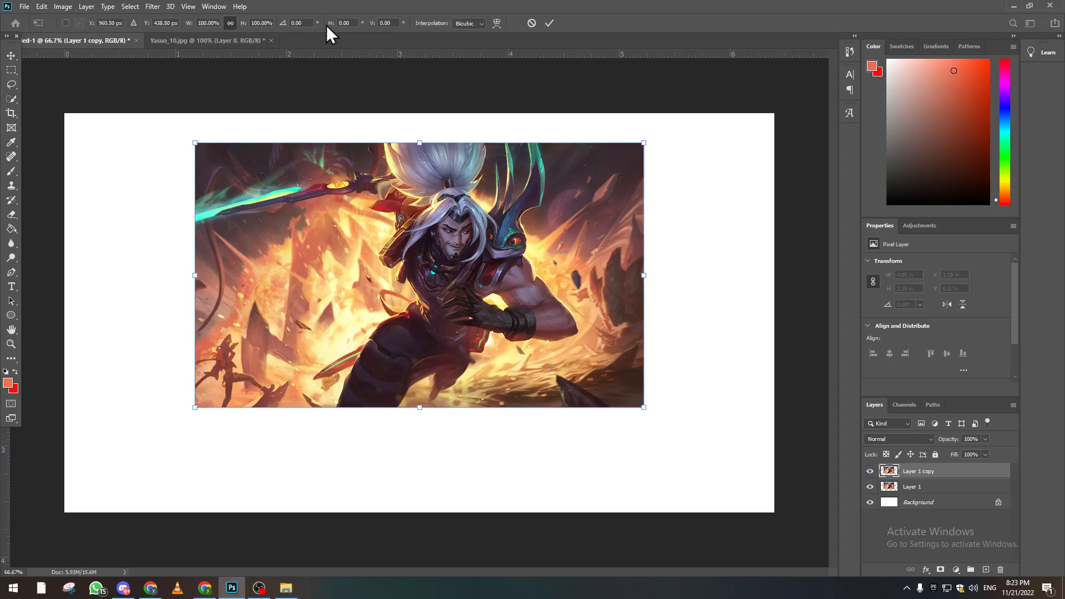
click(303, 23)
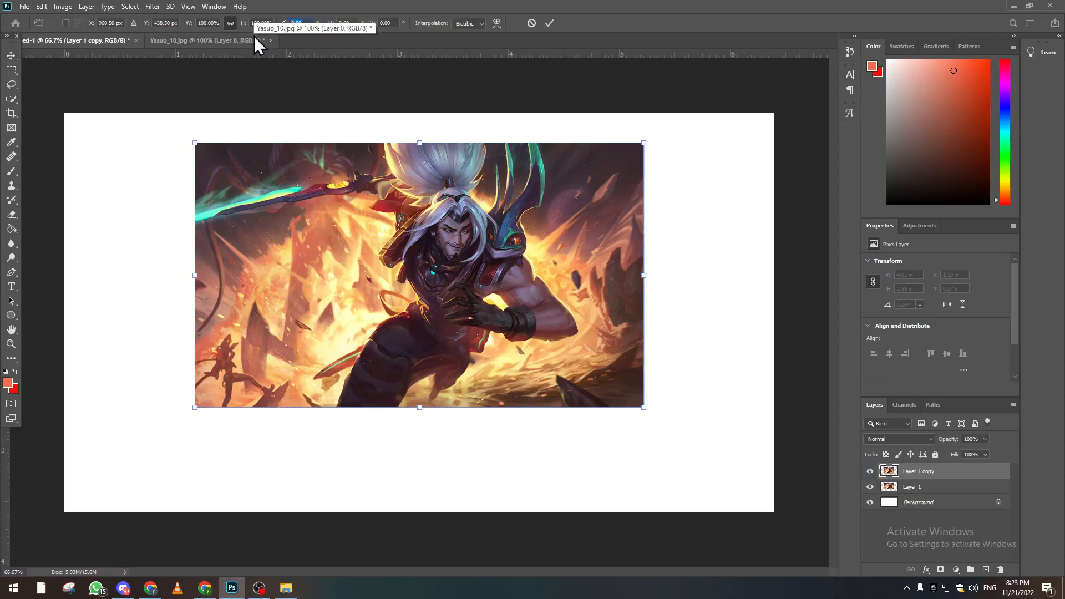
text(180)
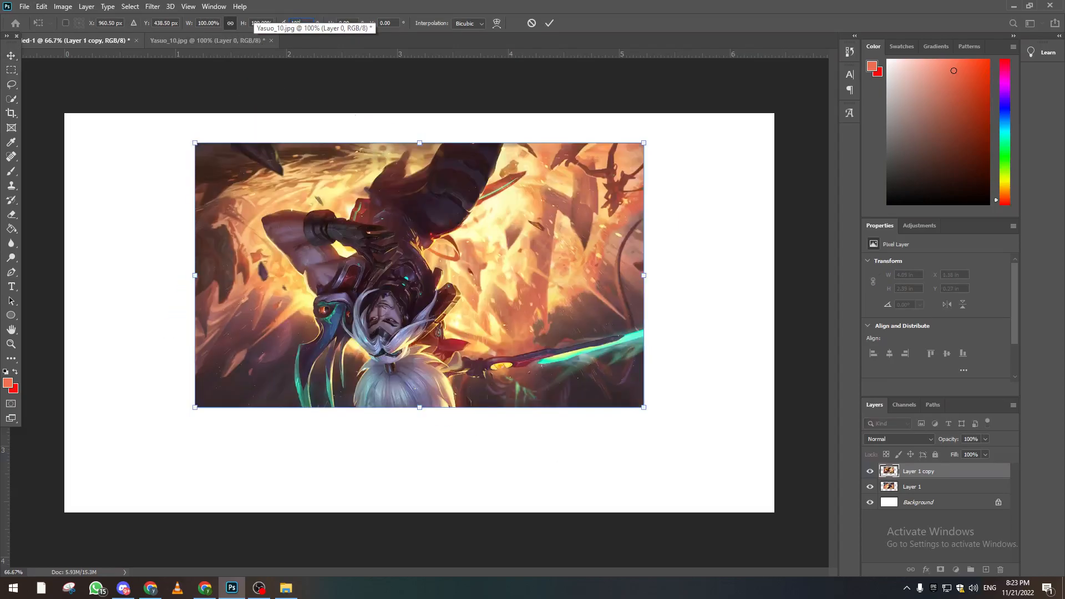
Place the rotated copy flush beneath the original image, with the original close to the canvas's upper edge.
drag(342, 208, 340, 472)
drag(420, 328, 429, 272)
key(Return)
drag(367, 444, 371, 420)
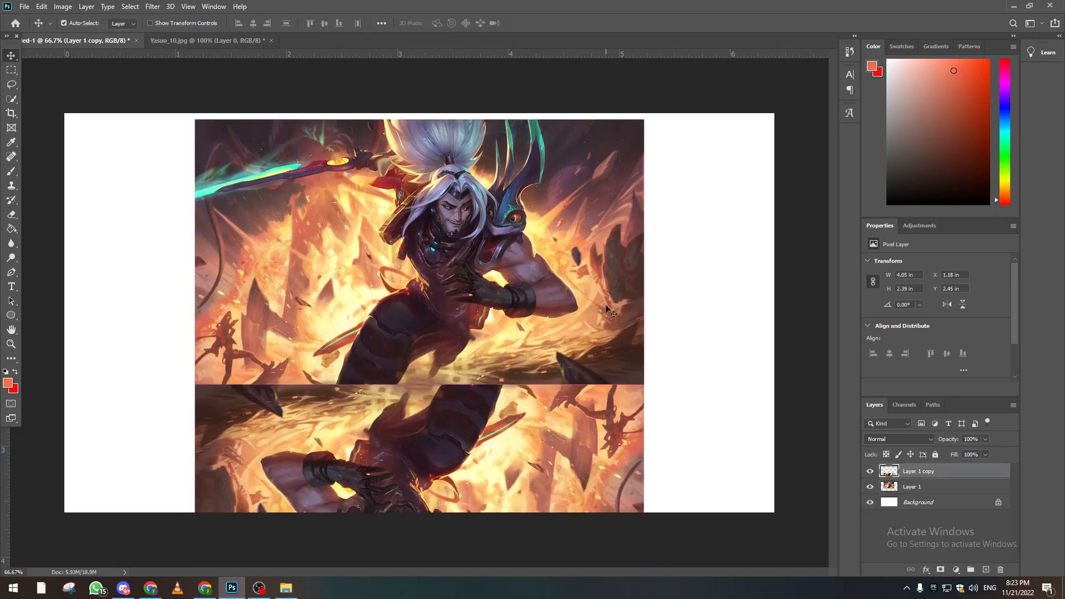
Lower the opacity of the rotated copy to 35% and keep that layer selected.
drag(961, 454, 954, 454)
click(787, 438)
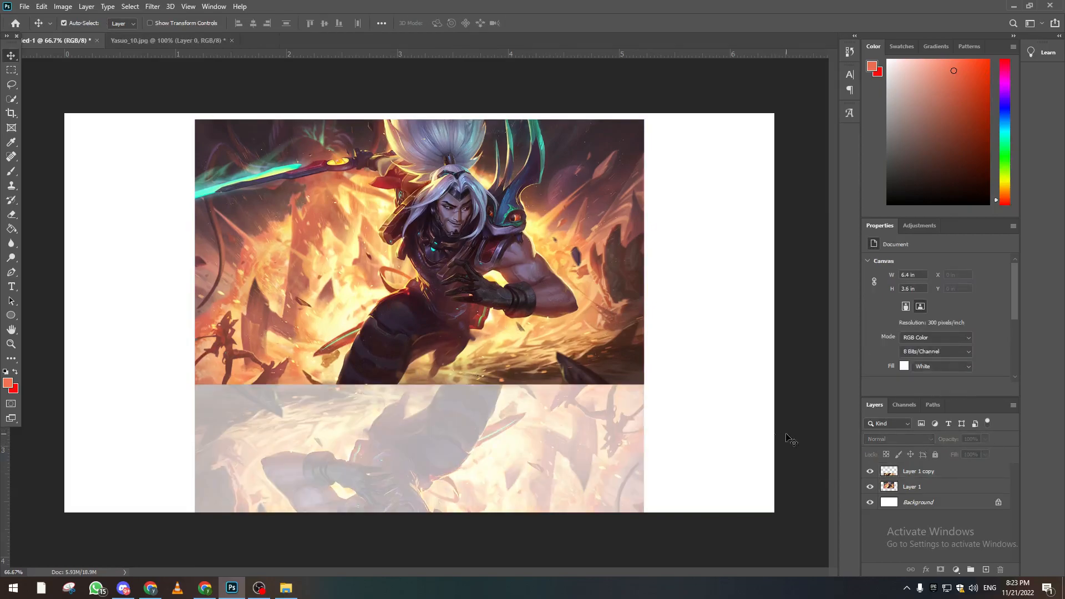
click(968, 474)
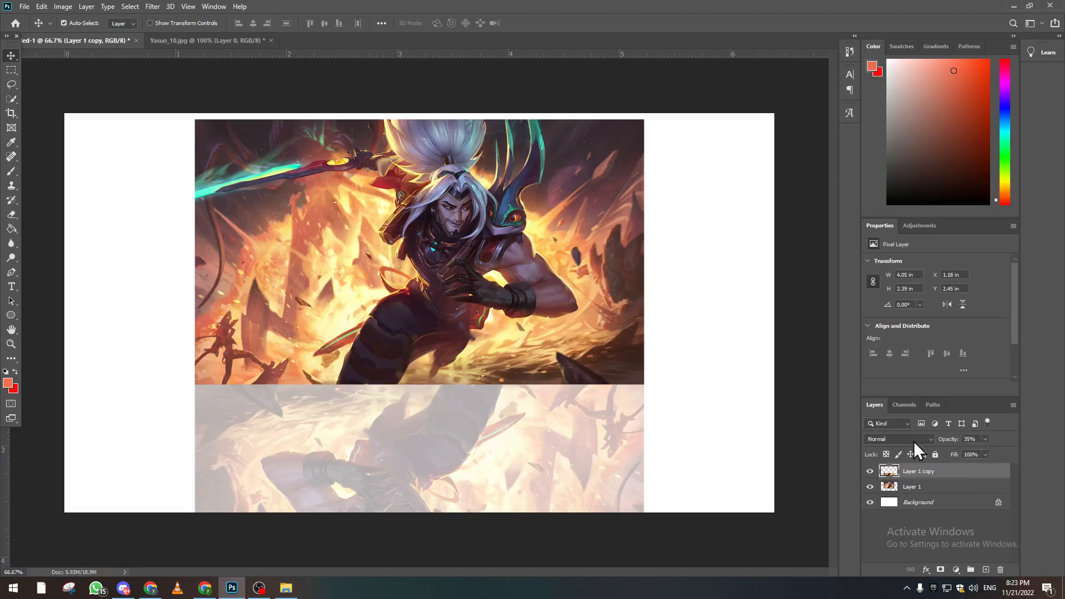
Fade out the lower edge of the reflection with a large soft Eraser stroke.
click(11, 214)
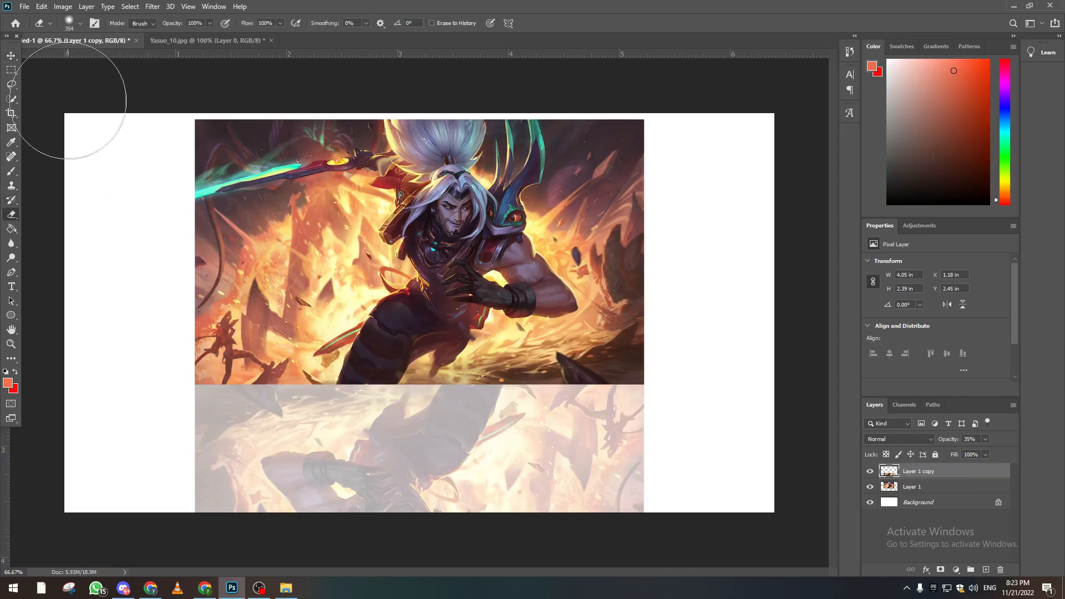
mouse_move(161, 510)
mouse_down()
mouse_move(202, 544)
mouse_move(316, 571)
mouse_move(465, 570)
mouse_move(236, 570)
mouse_move(419, 566)
mouse_move(237, 558)
mouse_move(584, 548)
mouse_move(502, 574)
mouse_up()
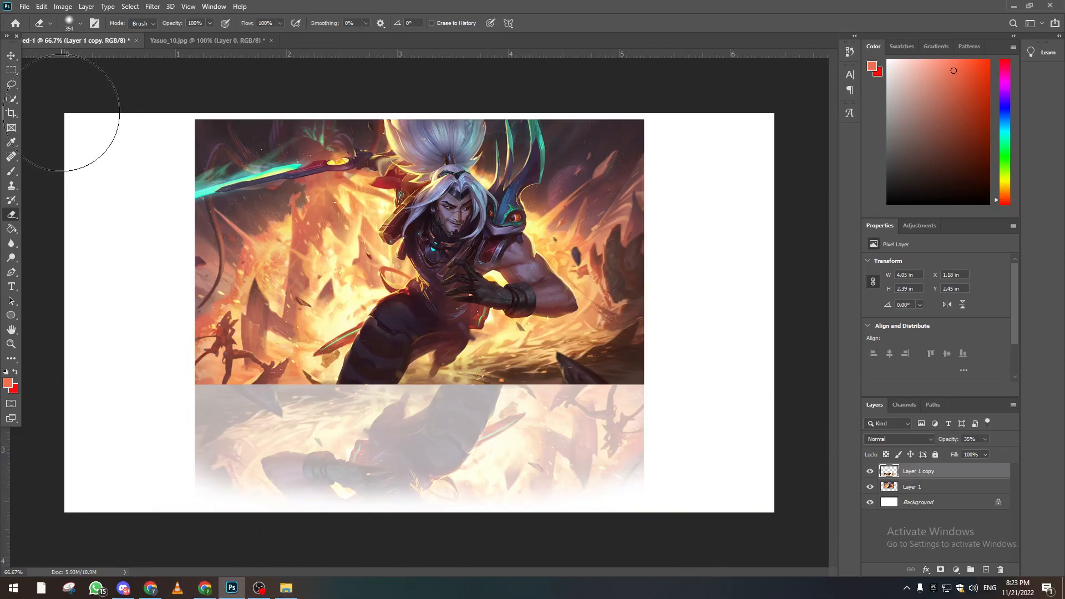
click(11, 55)
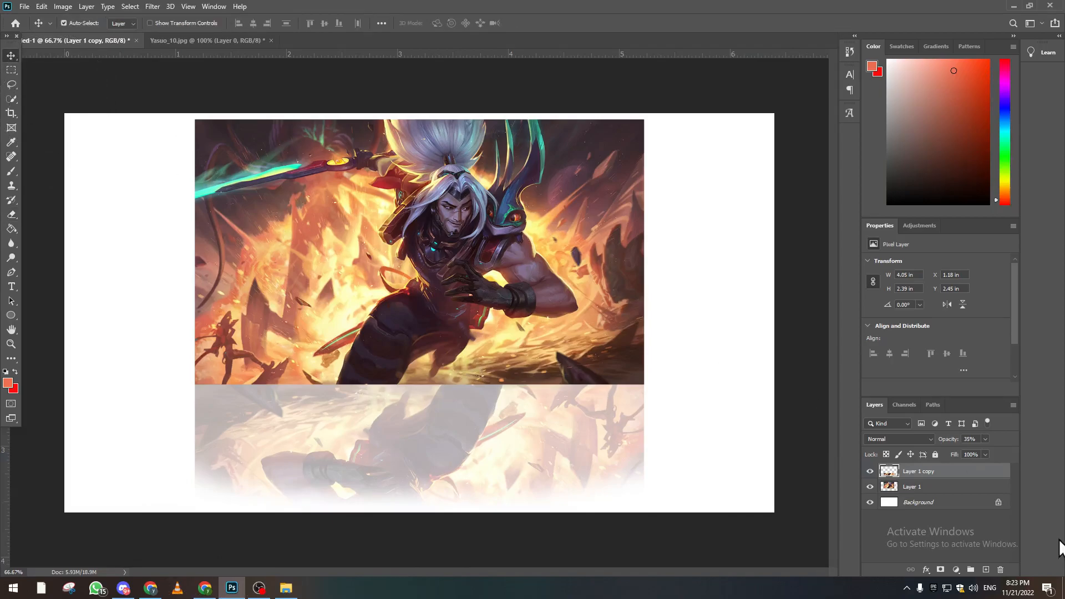
double_click(952, 494)
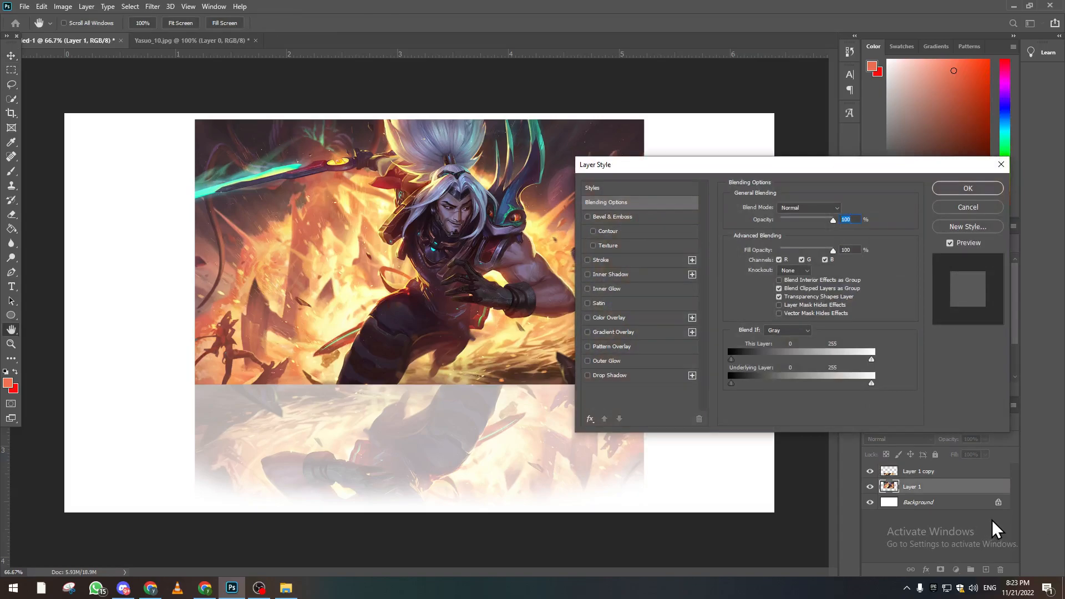
click(1001, 164)
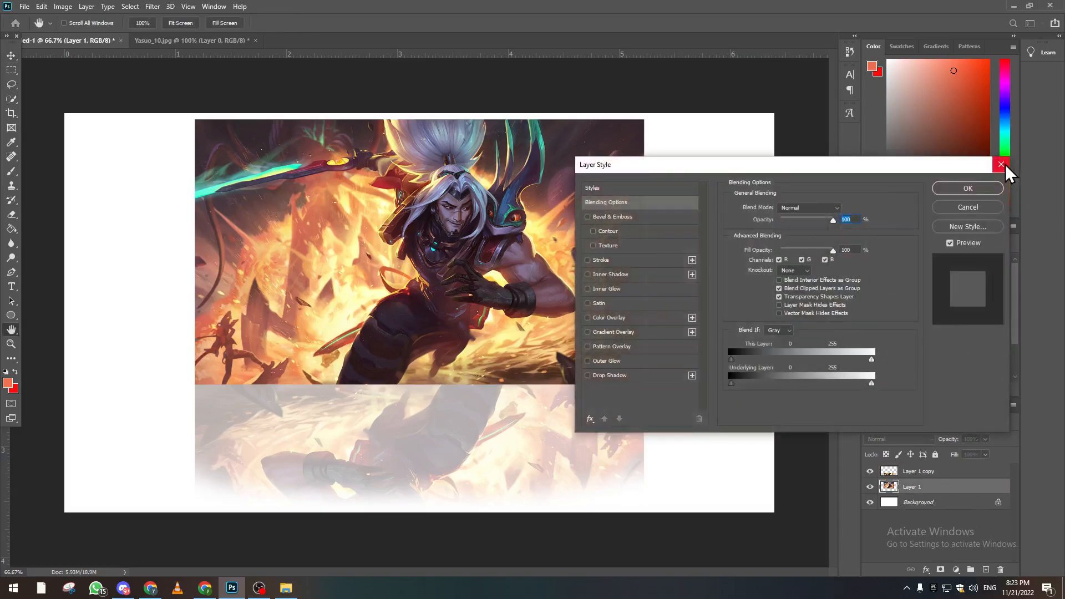
click(994, 168)
right_click(926, 491)
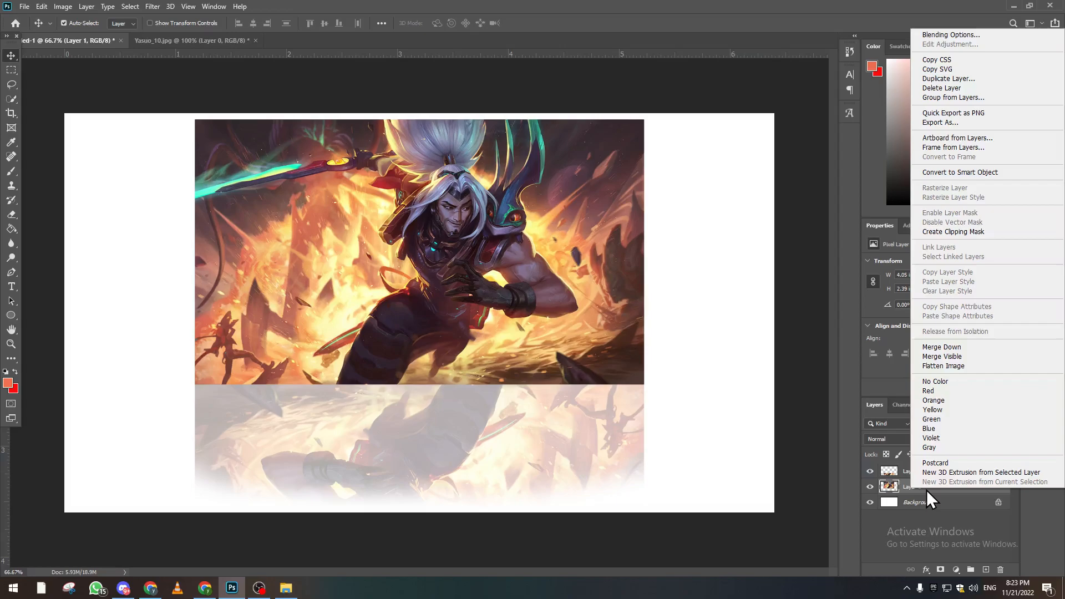
click(924, 492)
Add a drop shadow to the original image layer, Layer 1, and set its angle to 49 degrees.
double_click(938, 491)
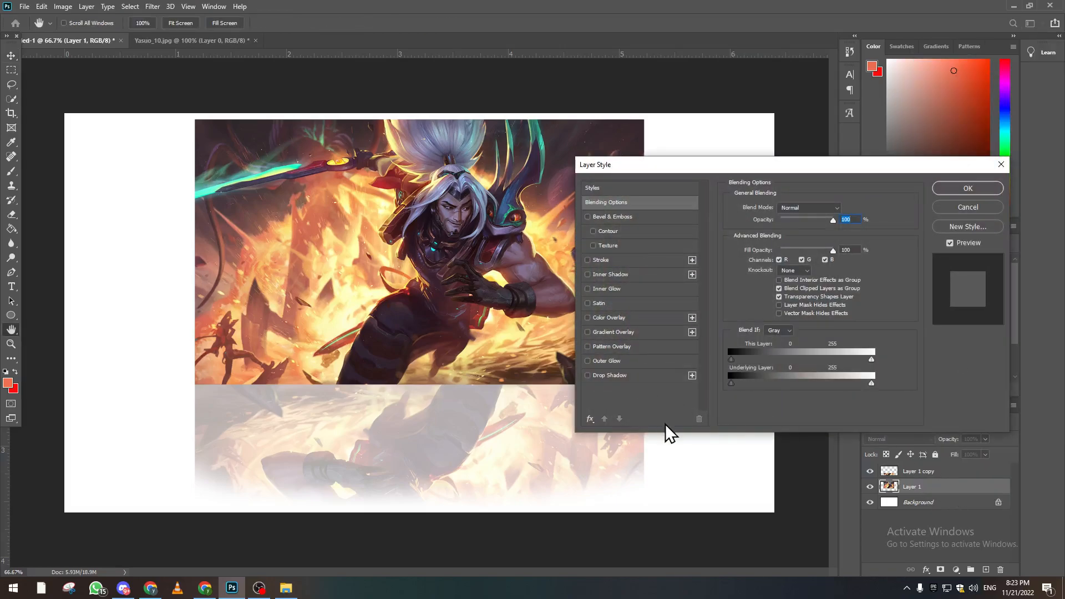
click(606, 379)
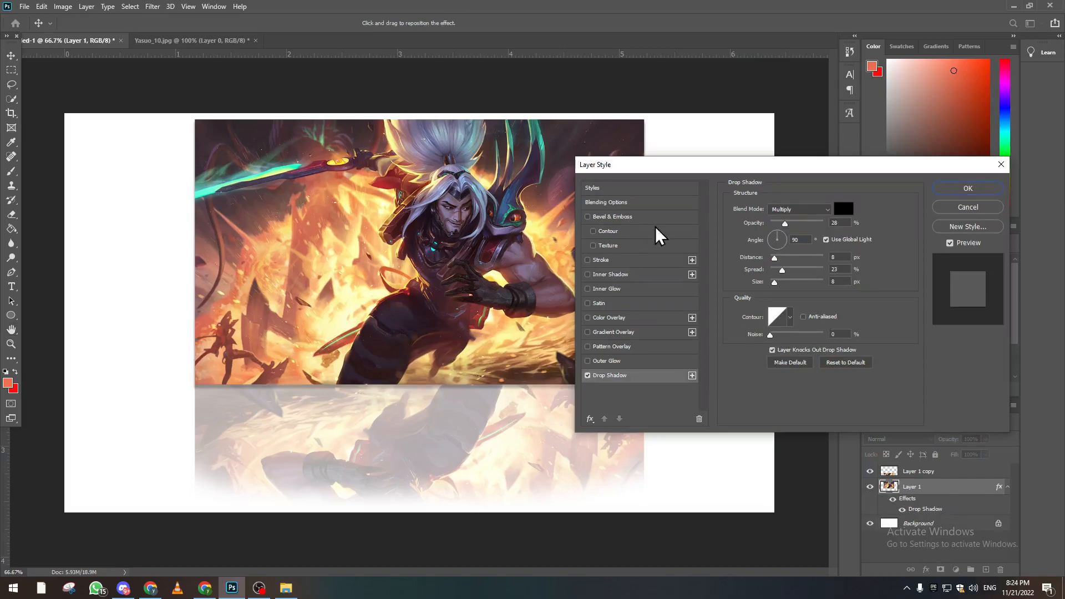
drag(778, 166, 814, 152)
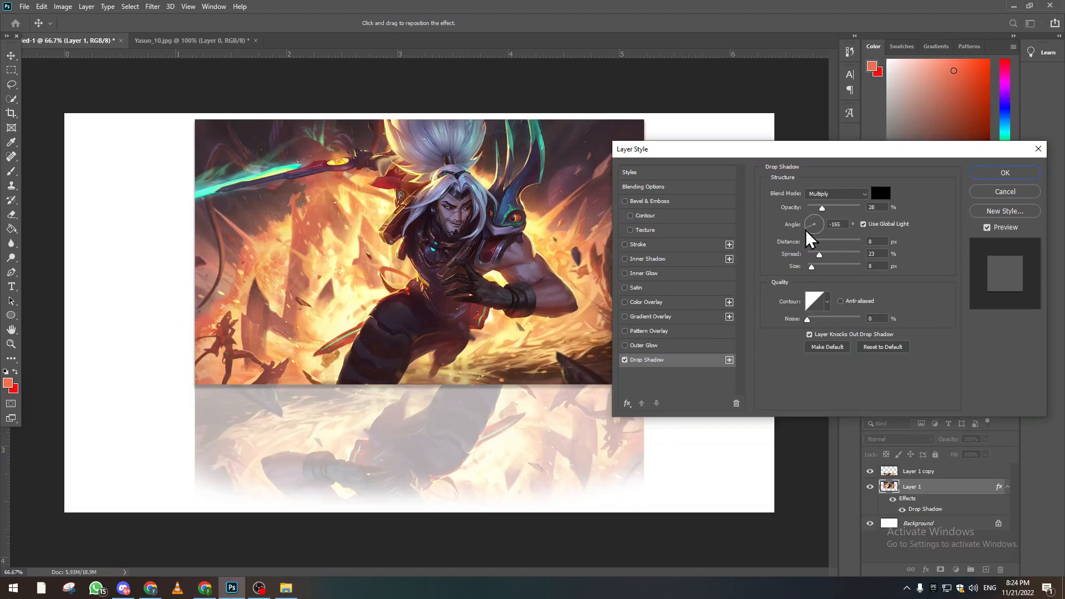
drag(807, 236, 807, 236)
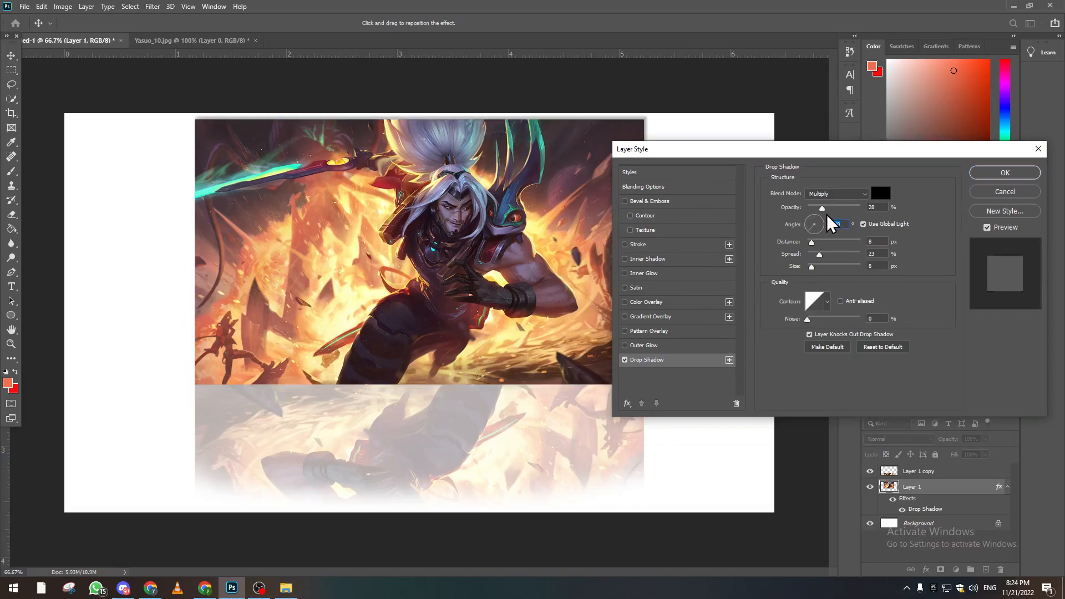
click(820, 217)
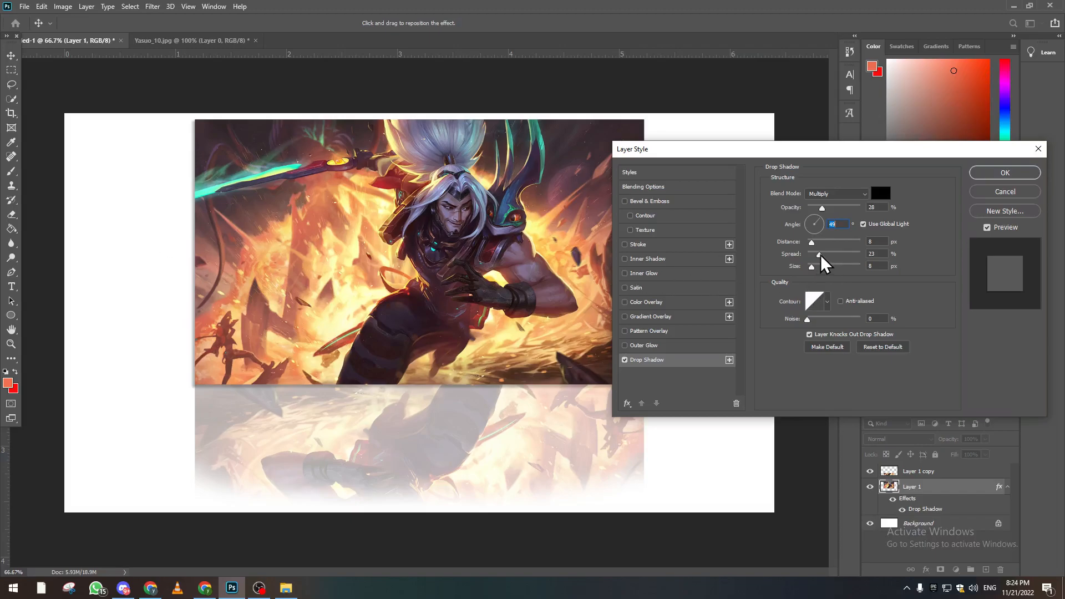
Set the drop shadow's size to 51 px, spread to 22% and distance to 26 px.
mouse_move(812, 268)
mouse_down()
mouse_move(841, 270)
mouse_move(823, 268)
mouse_move(820, 255)
mouse_move(852, 255)
mouse_move(822, 260)
mouse_up()
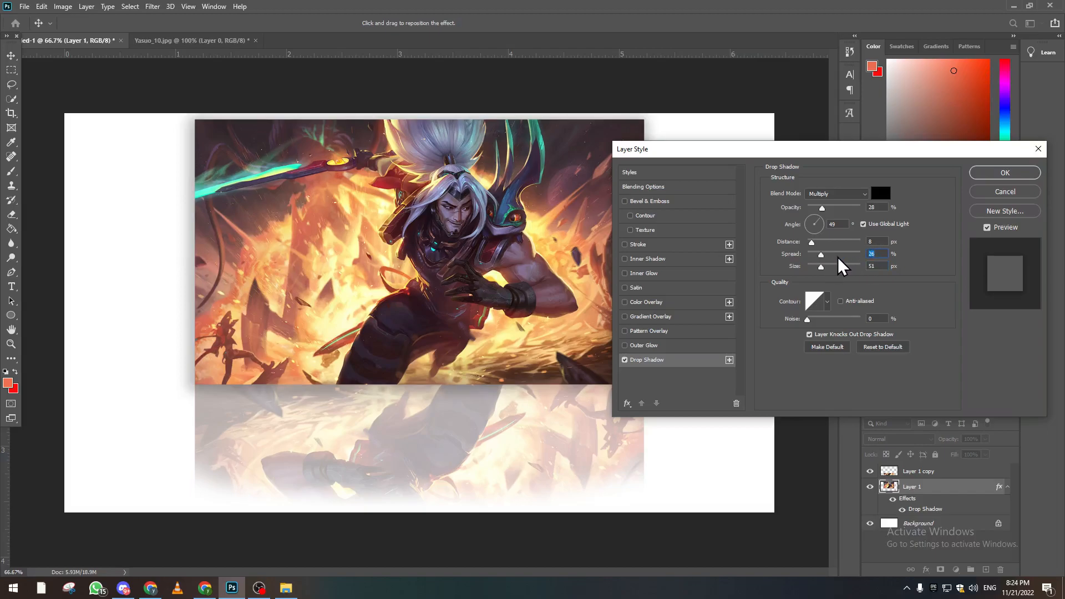
drag(818, 255, 818, 255)
mouse_move(811, 242)
mouse_down()
mouse_move(873, 249)
mouse_move(824, 253)
mouse_up()
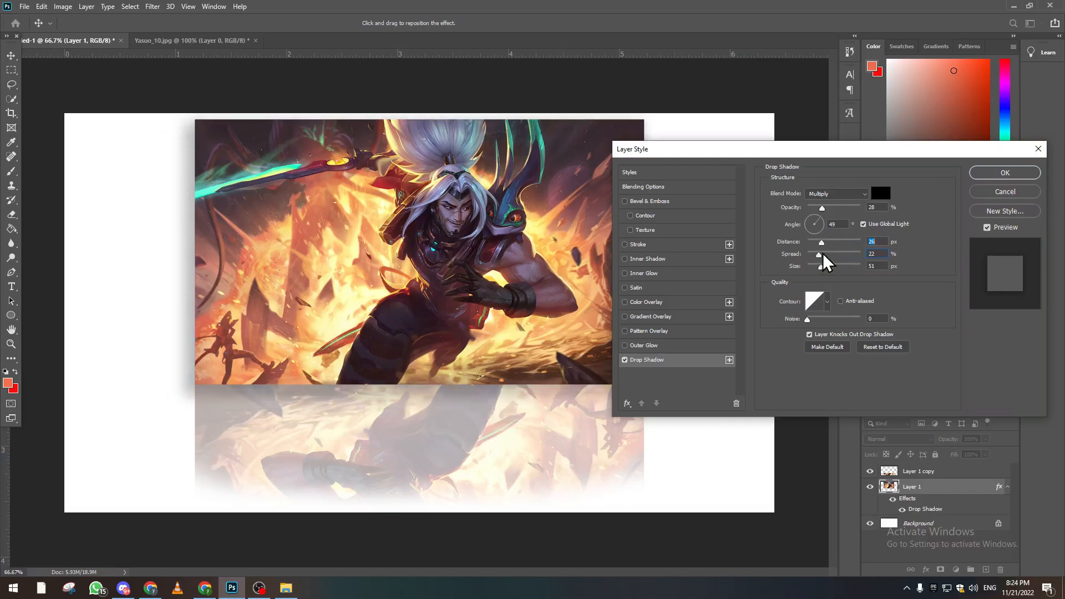
Color the drop shadow red (d82424), keep its blend mode at Multiply and apply the layer style.
click(888, 195)
drag(740, 219, 771, 149)
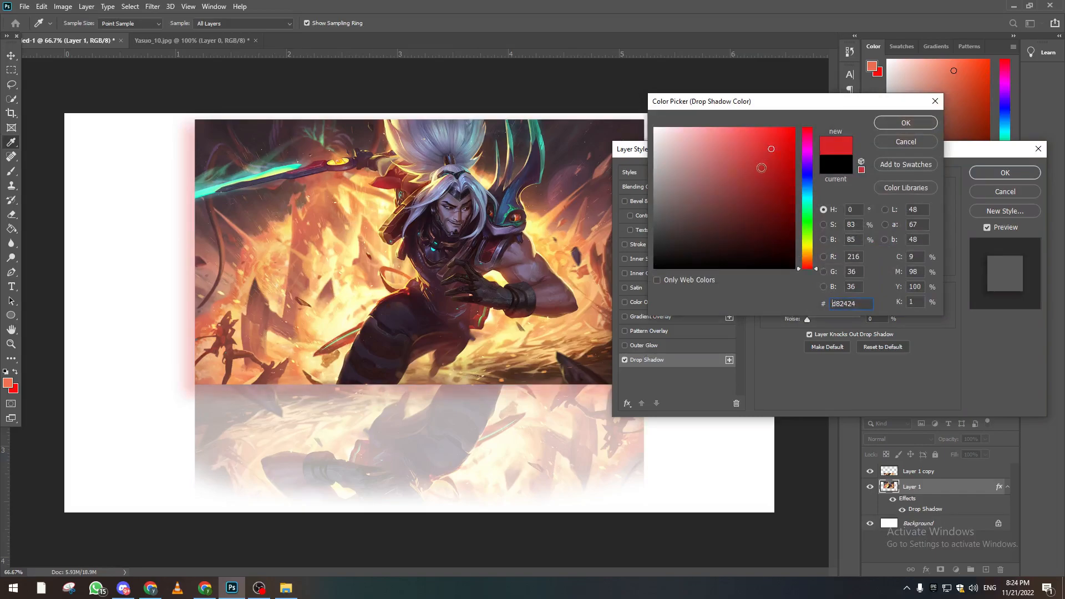
click(894, 121)
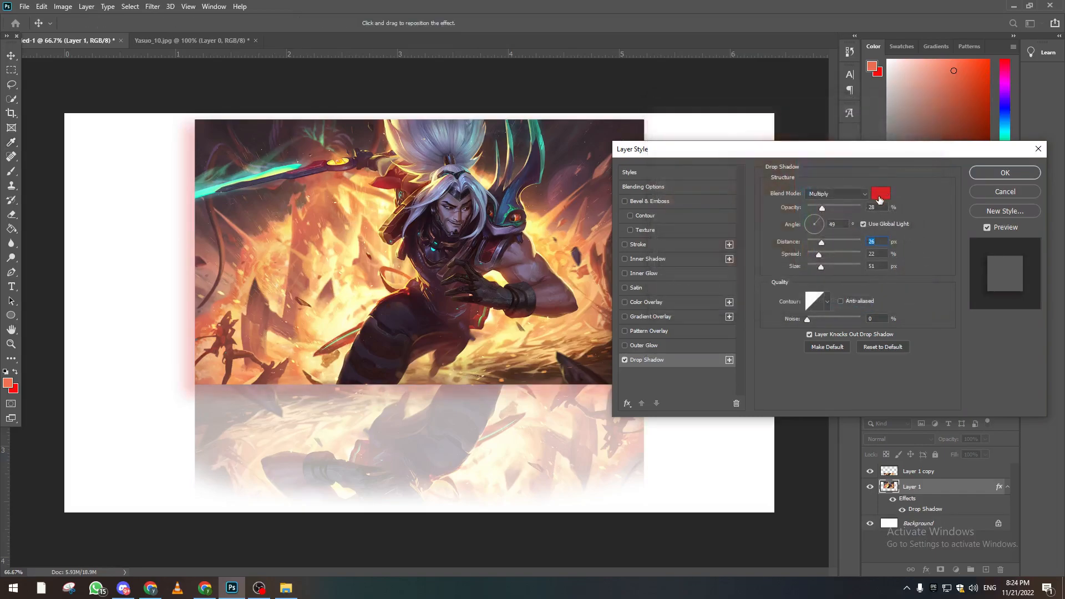
click(863, 194)
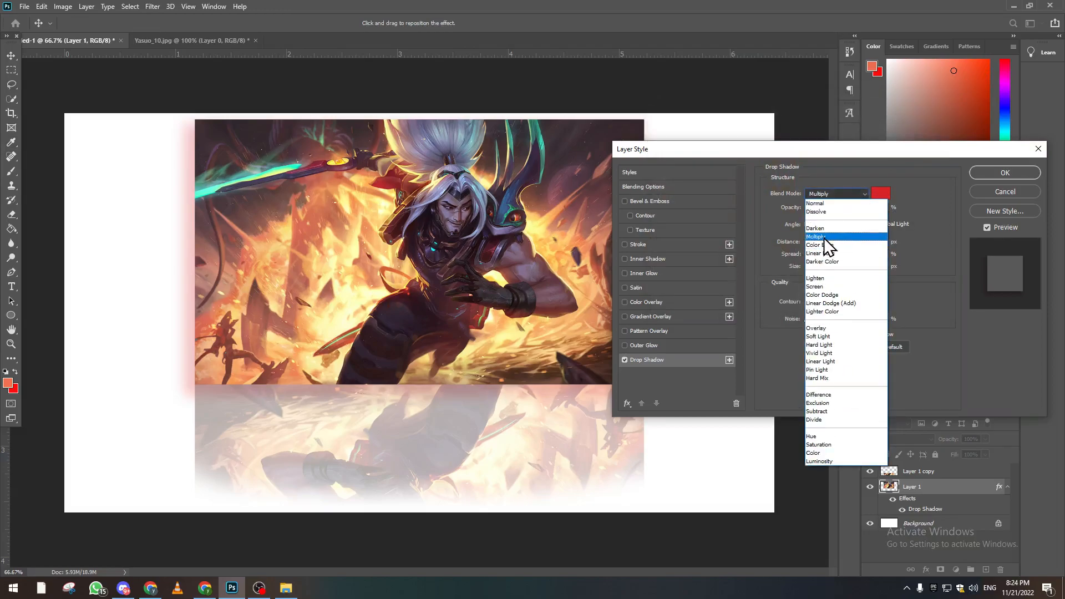
click(863, 192)
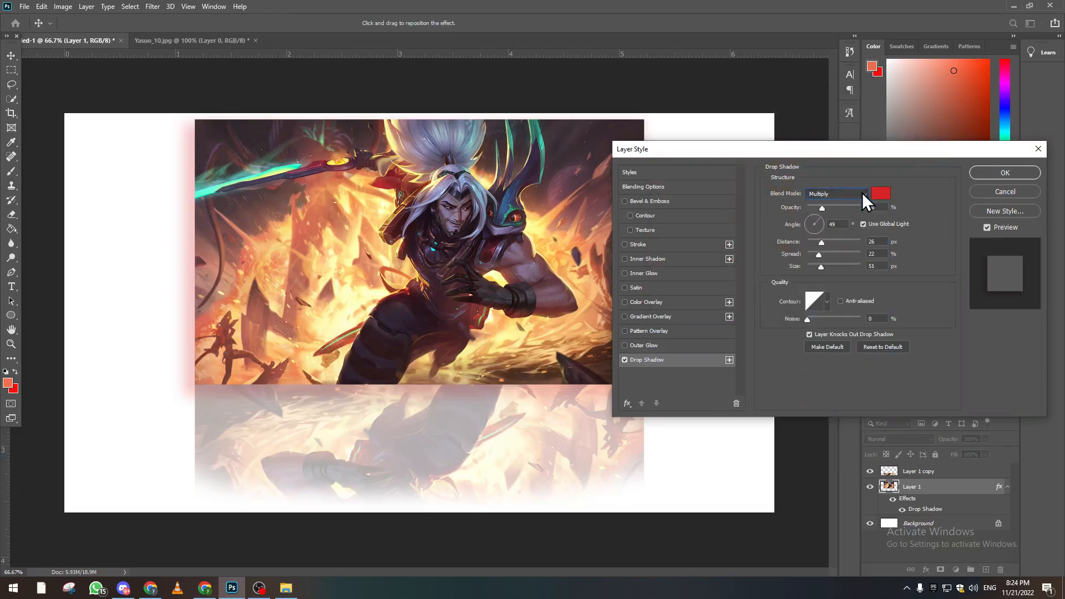
click(991, 172)
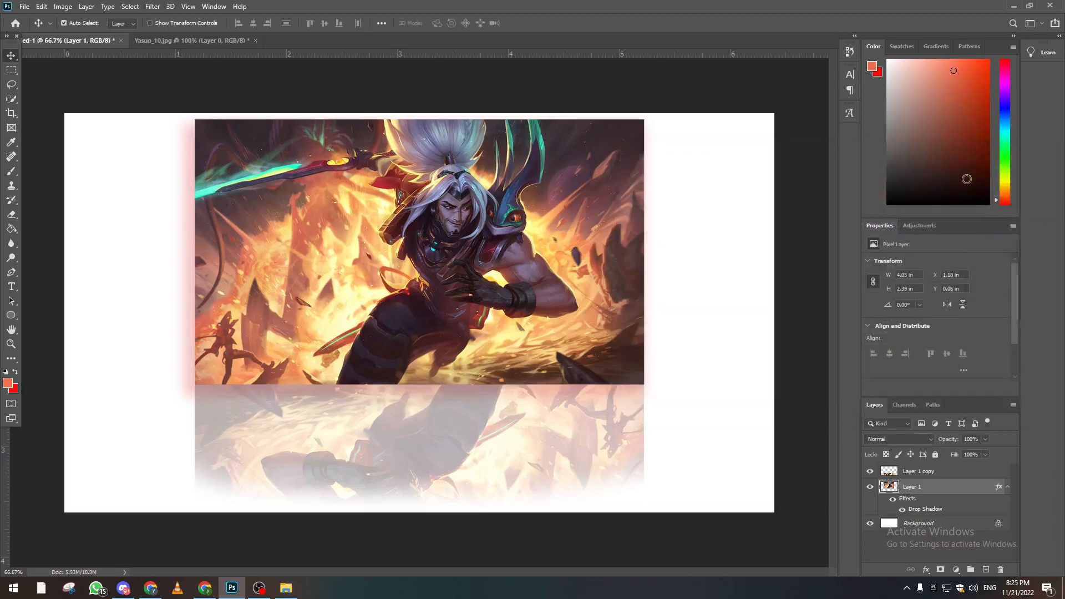